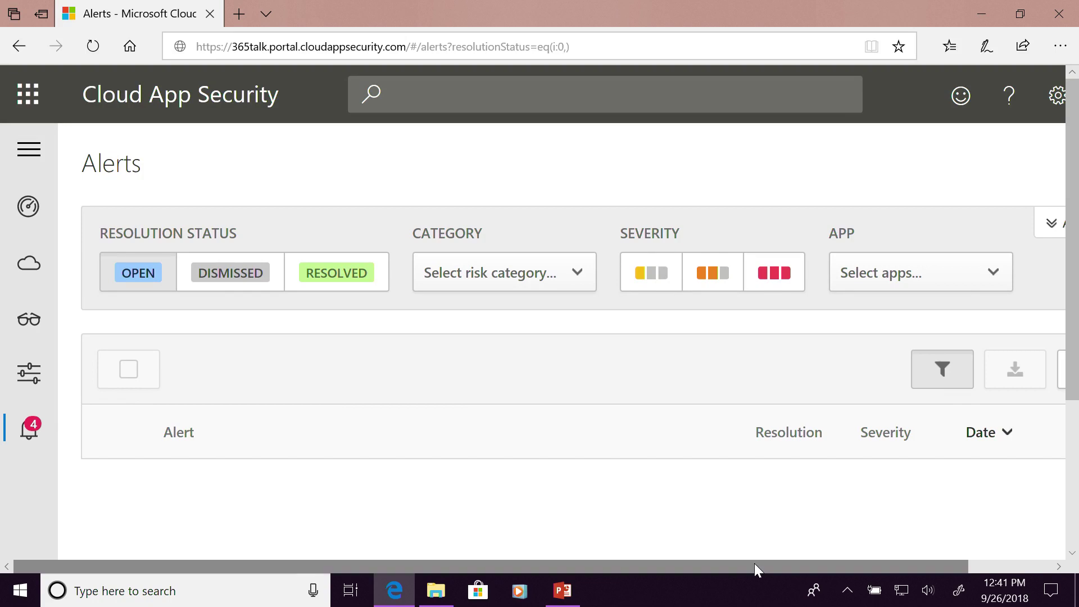
Open the Mass download alert from the list of open alerts.
mouse_move(754, 563)
left_mouse_down()
mouse_move(832, 555)
mouse_move(746, 552)
left_mouse_up()
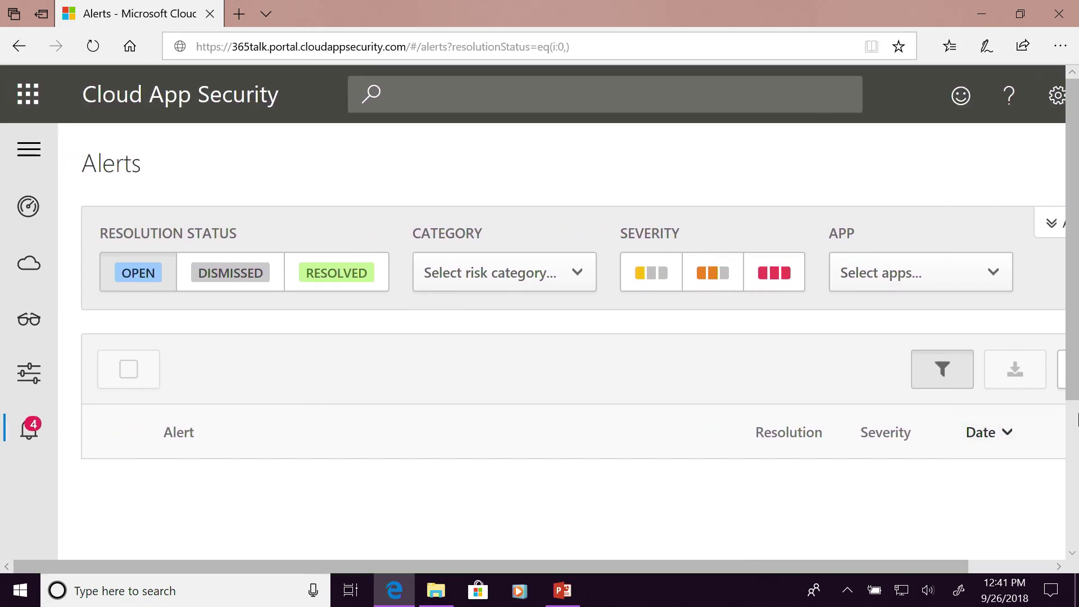
left_click(1077, 419)
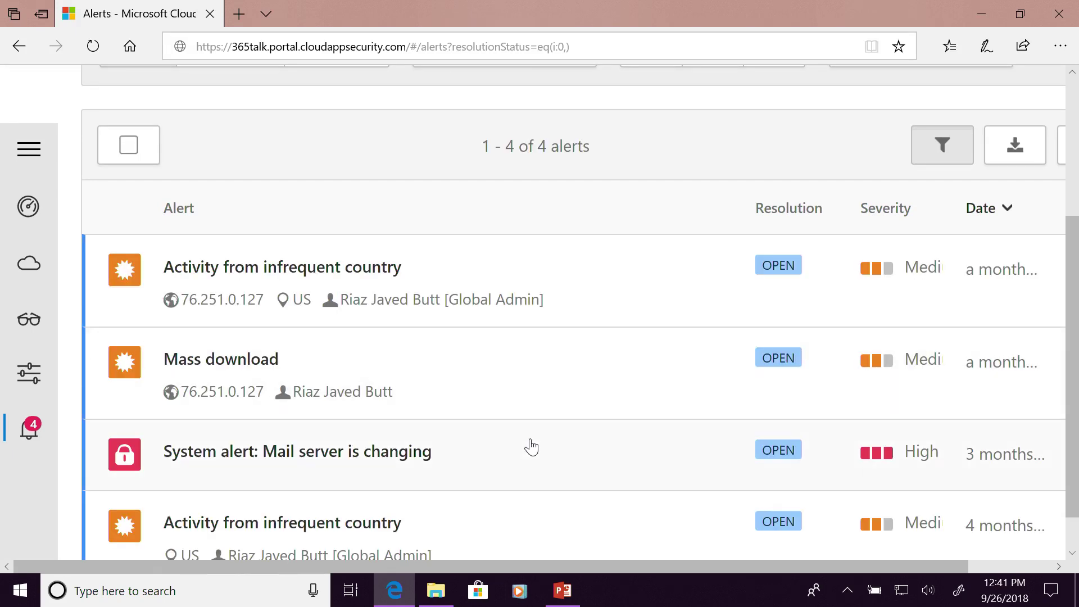
left_click(330, 378)
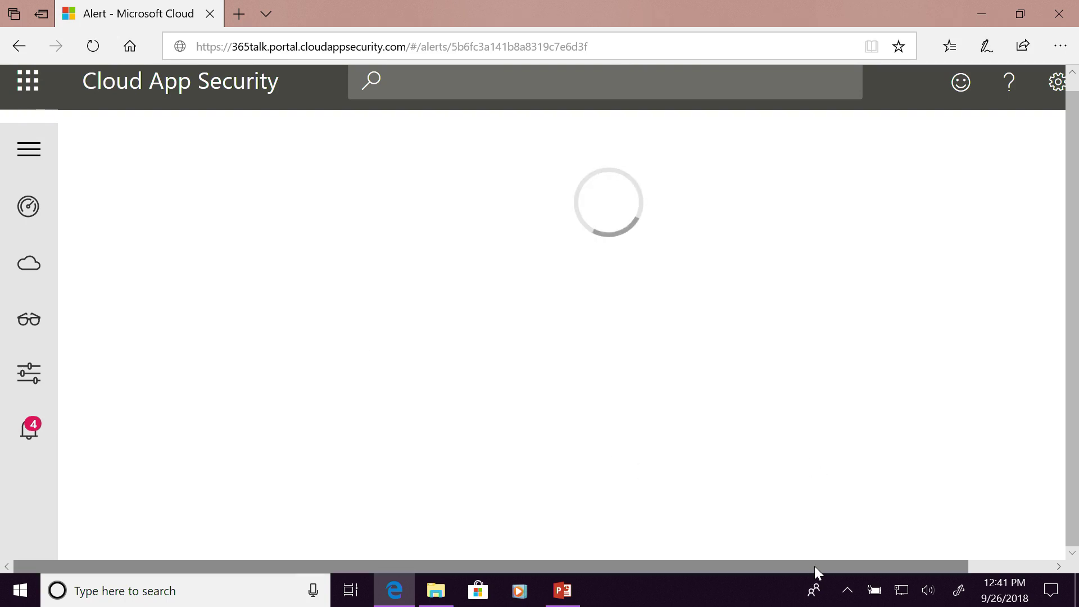
Review the Mass download alert's description and the additional risks listed for the user session.
mouse_move(815, 565)
left_mouse_down()
mouse_move(899, 588)
mouse_move(816, 570)
left_mouse_up()
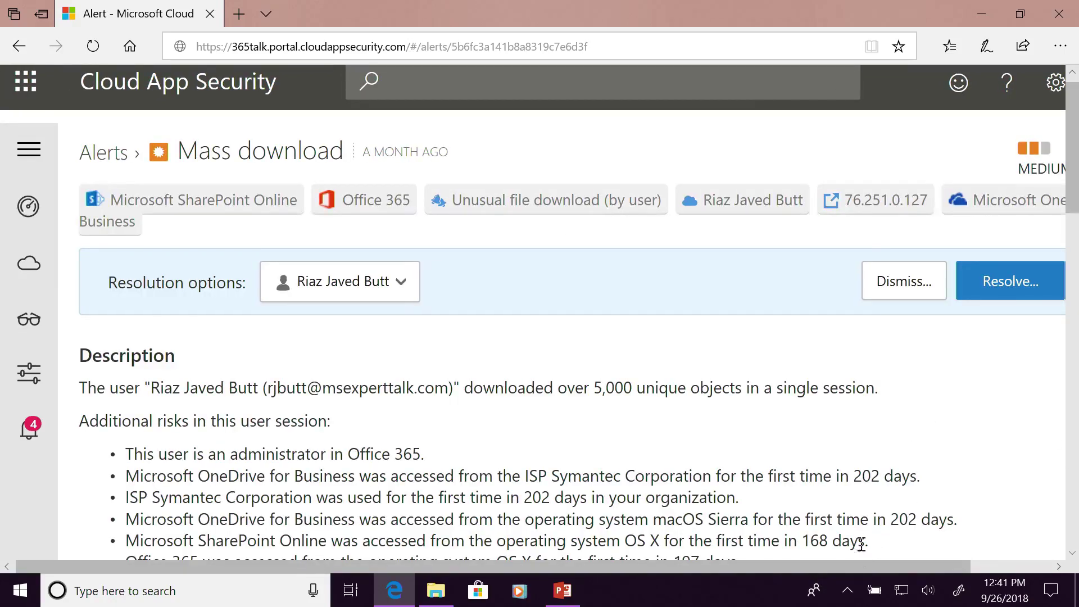
scroll(860, 532, "down", 5)
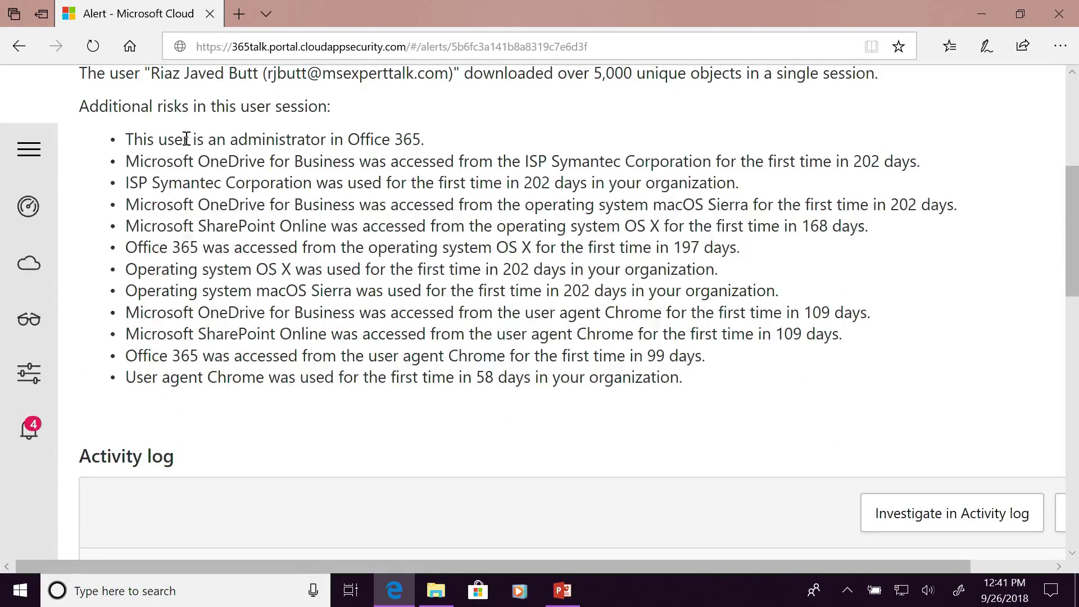
left_click_drag(186, 138, 292, 125)
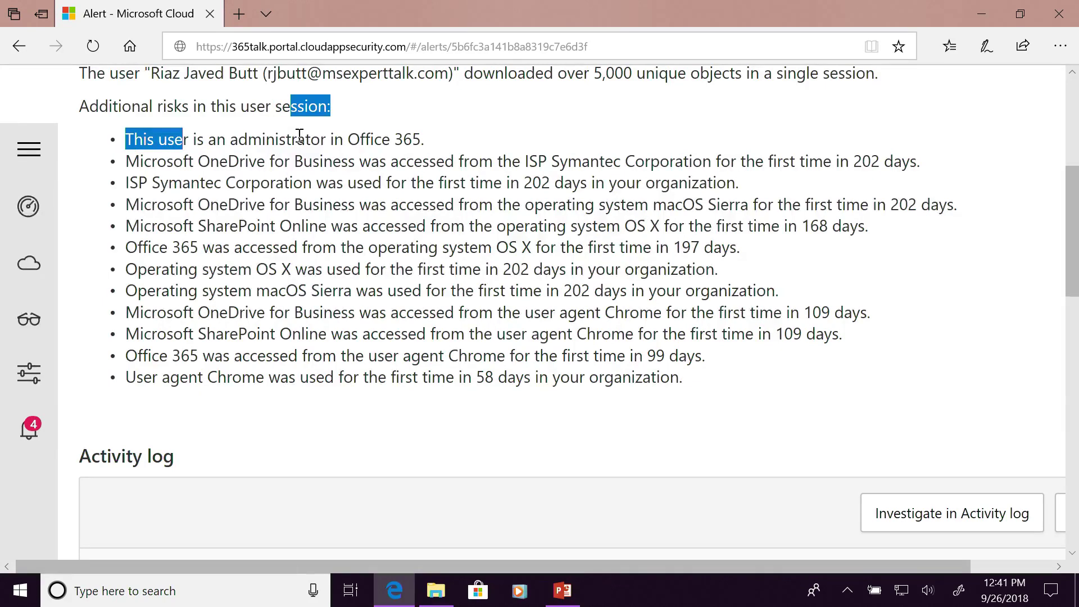
triple_click(281, 162)
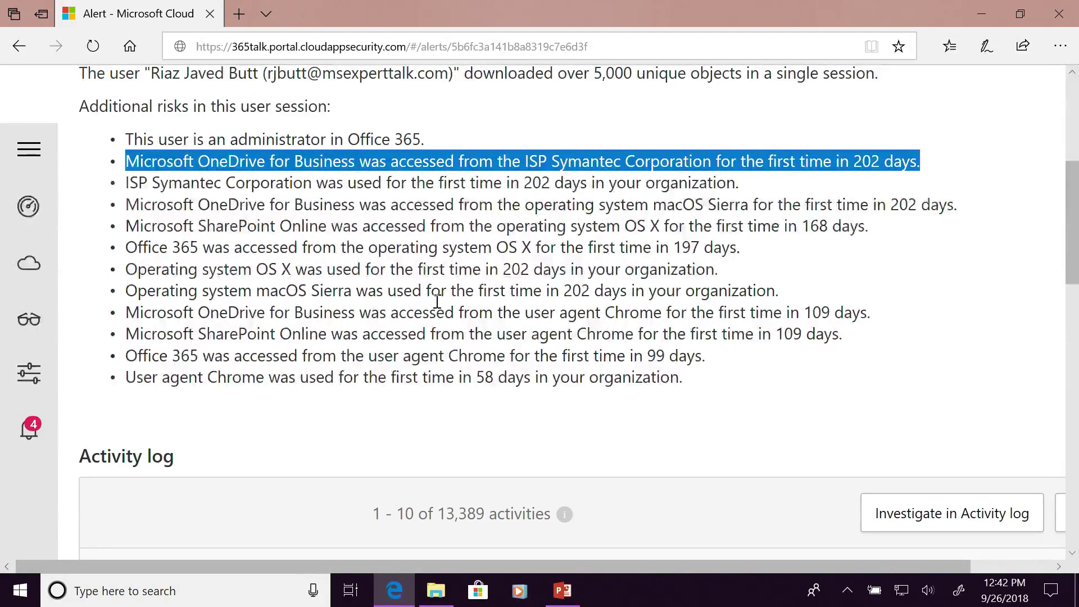
scroll(437, 302, "down", 2)
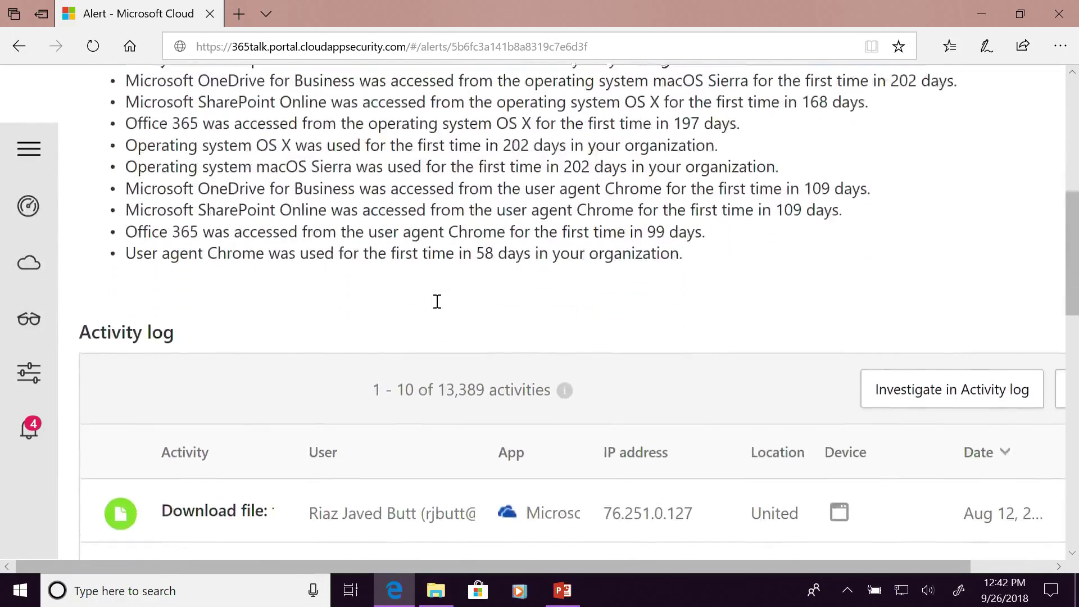
Expand the first Download file entry in the alert's activity log and view its general details.
scroll(437, 302, "down", 2)
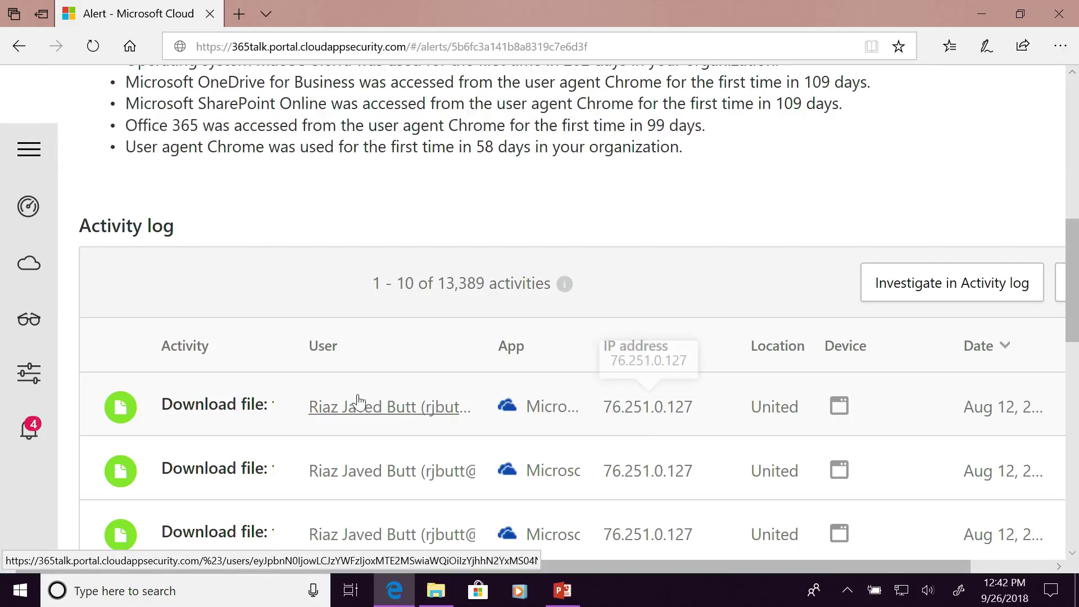
left_click(270, 412)
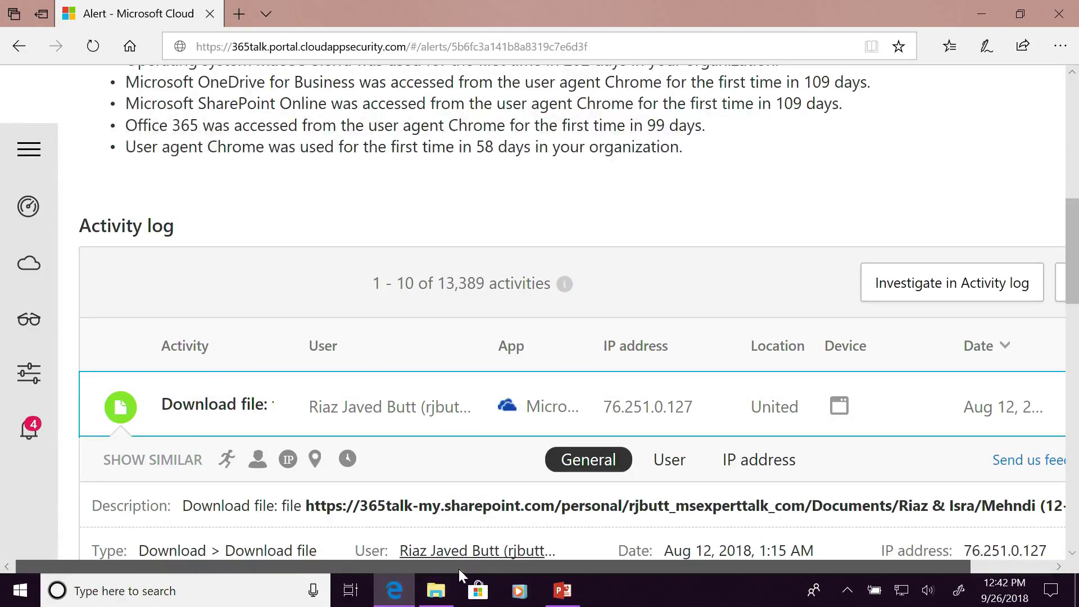
left_click_drag(459, 569, 577, 558)
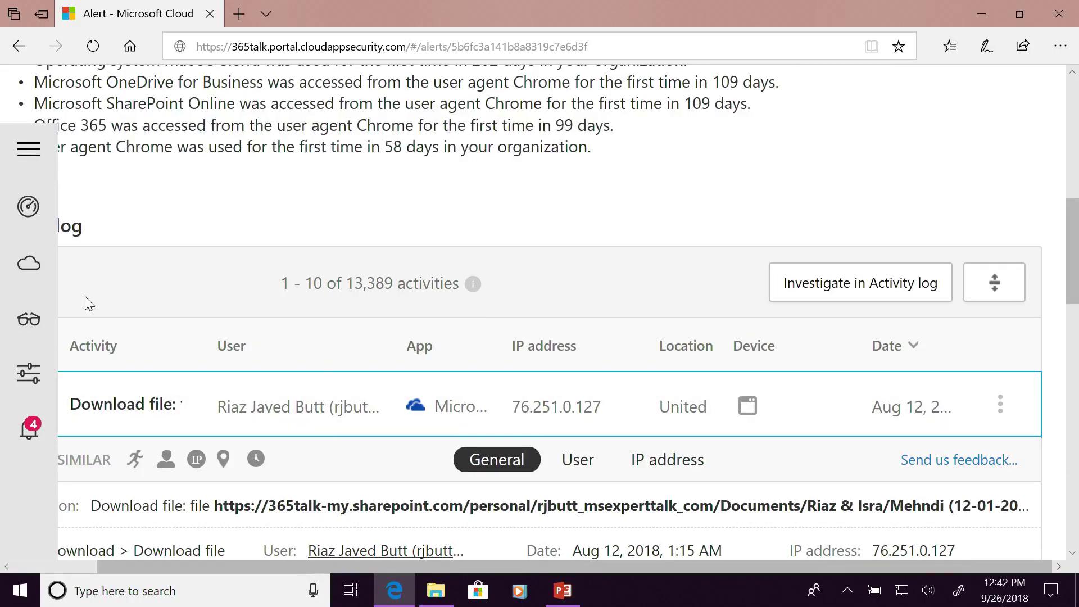
Go to the policies page and try to create a new access policy.
mouse_move(39, 392)
scroll(101, 404, "up", 4)
left_click(124, 420)
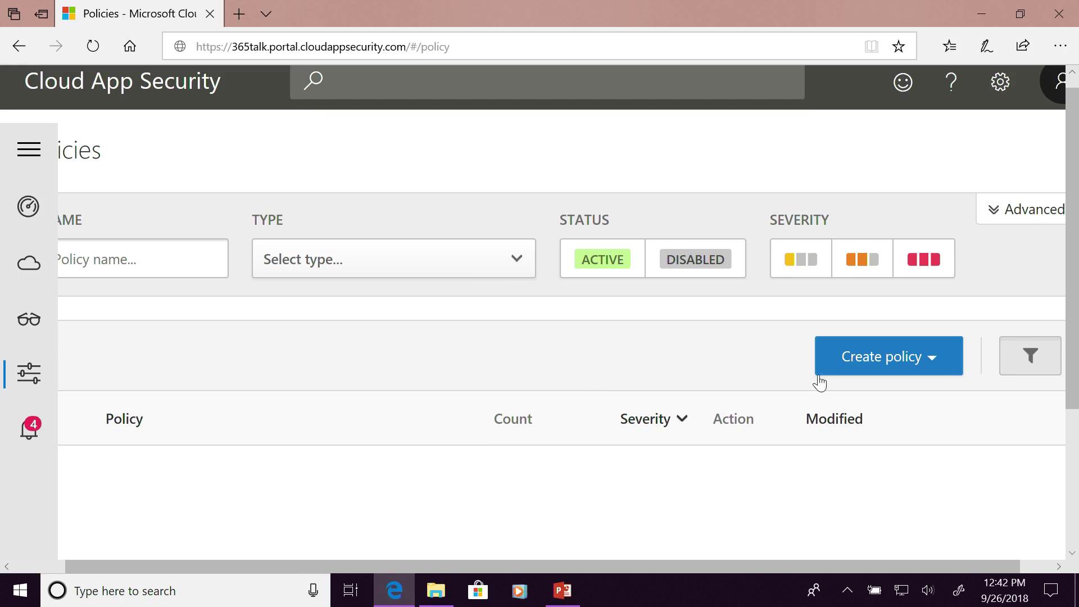
left_click(869, 380)
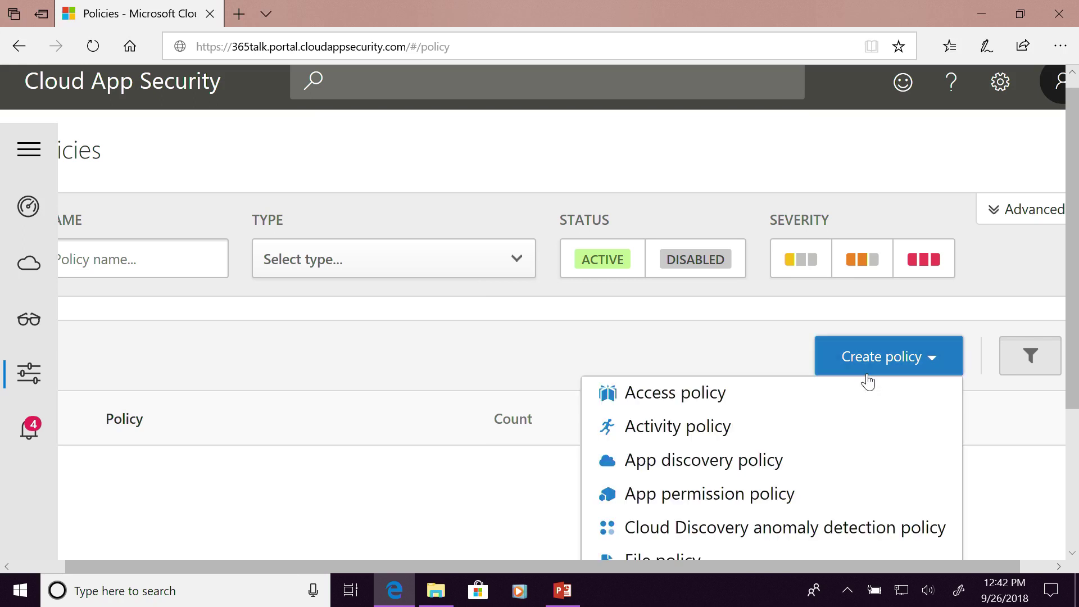
left_click(748, 404)
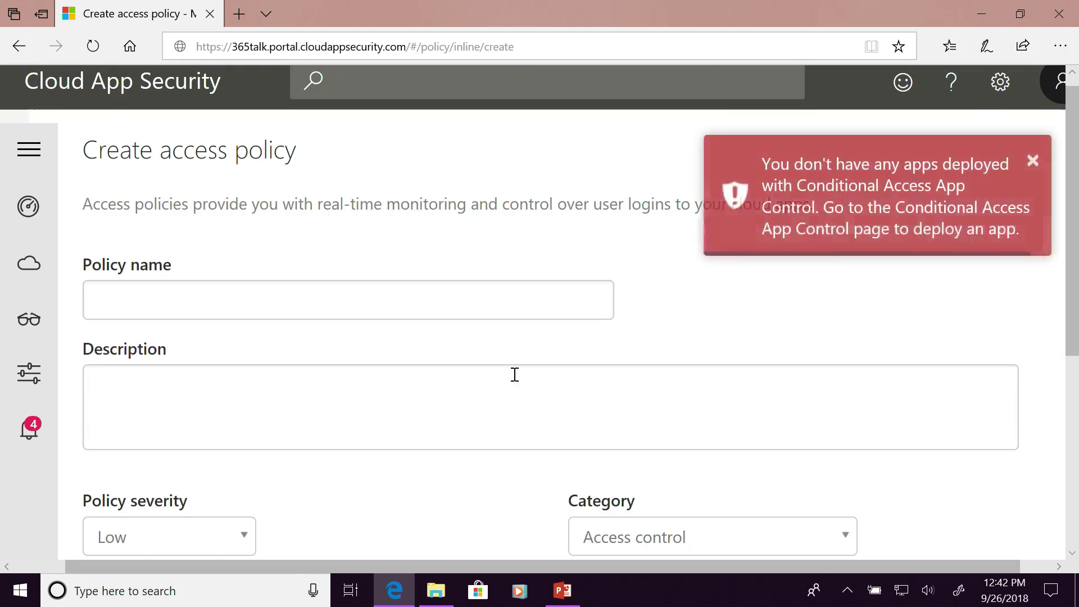
Enter ignite2018 as the access policy's name.
left_click(417, 300)
type("i")
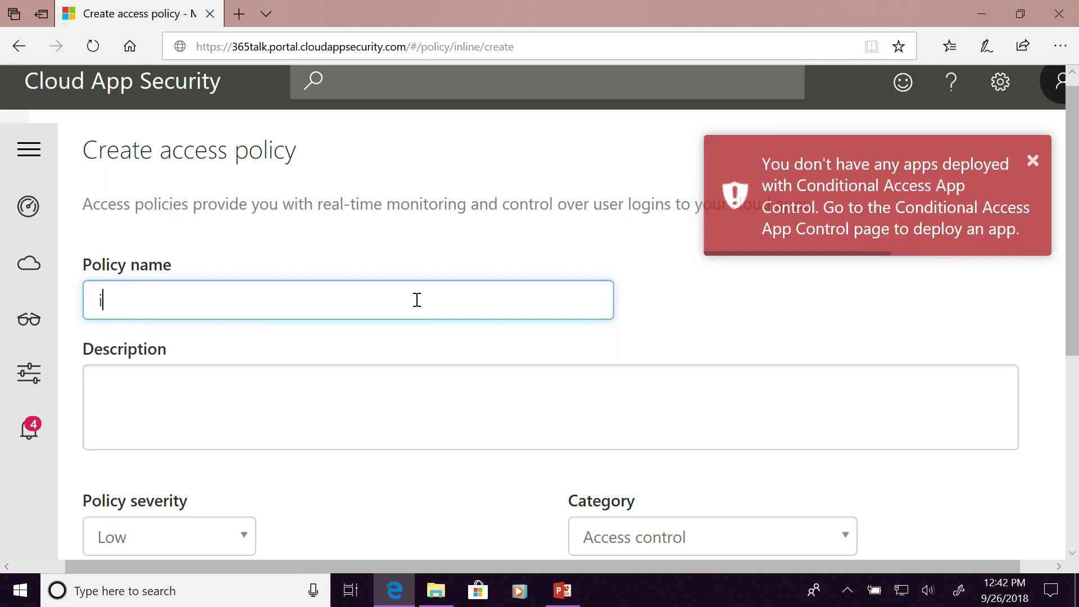
type("gnite2018")
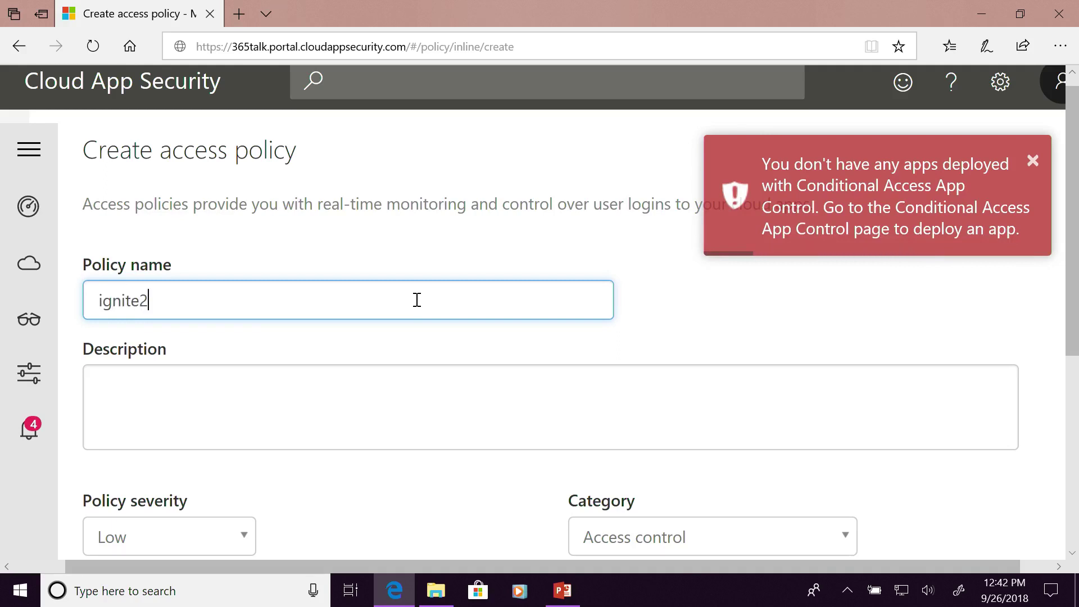
key("Tab")
key("Tab")
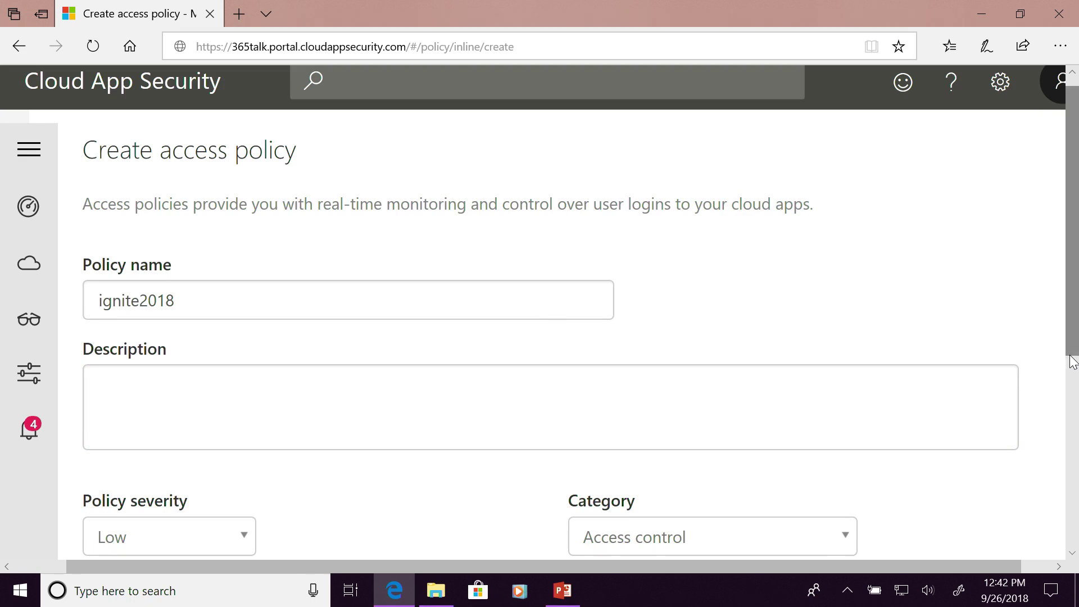
Try the Sharing control category for the access policy, then set it to Threat detection.
scroll(1072, 362, "up", 1)
scroll(1072, 363, "down", 3)
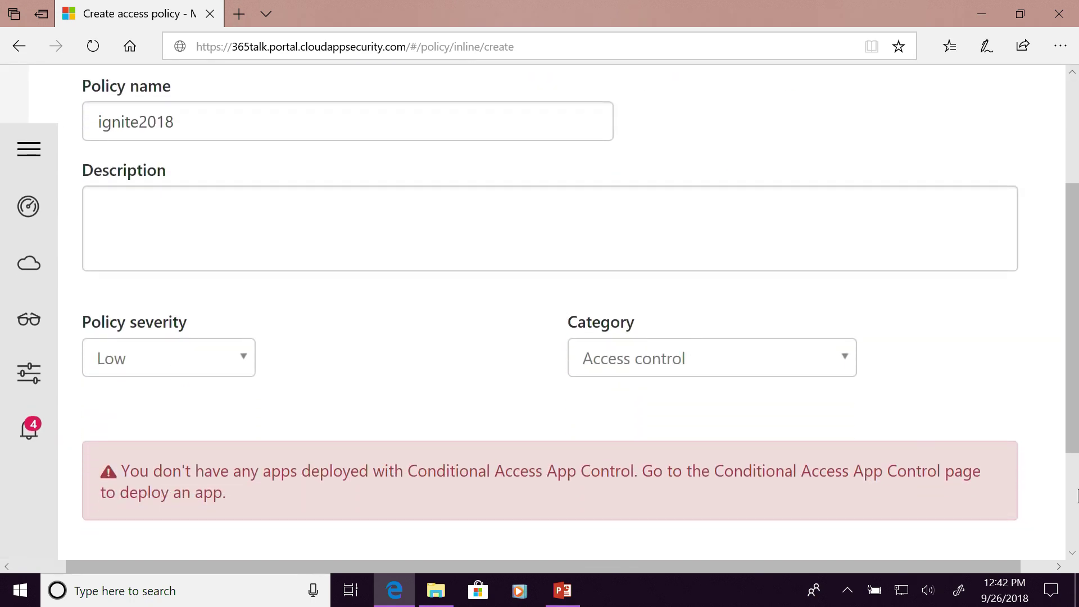
left_click(741, 354)
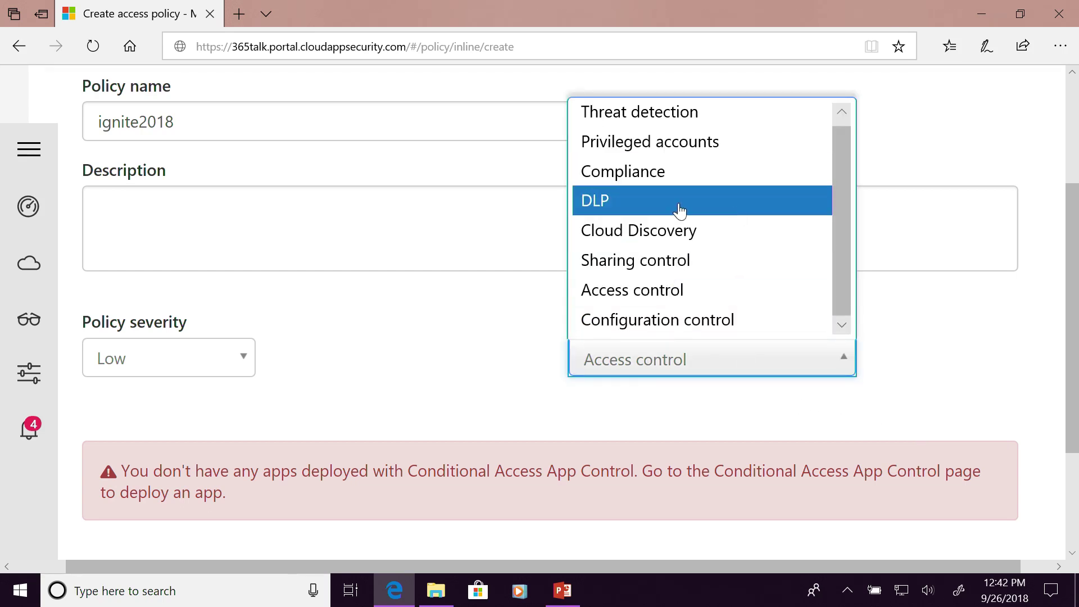
left_click(737, 261)
left_click(843, 358)
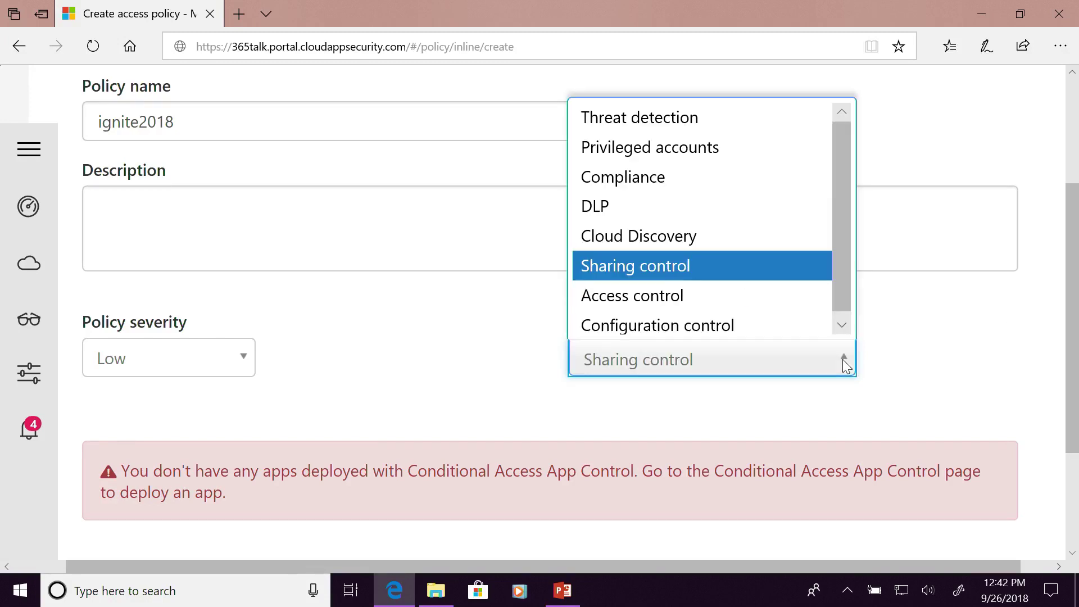
left_click(709, 116)
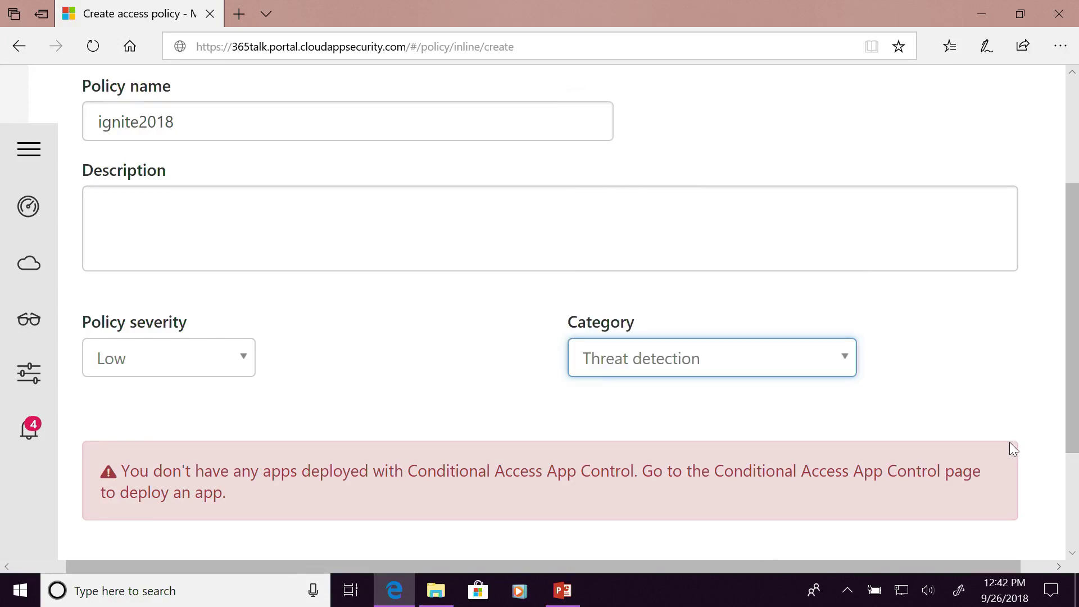
left_click(1065, 479)
scroll(1071, 489, "down", 3)
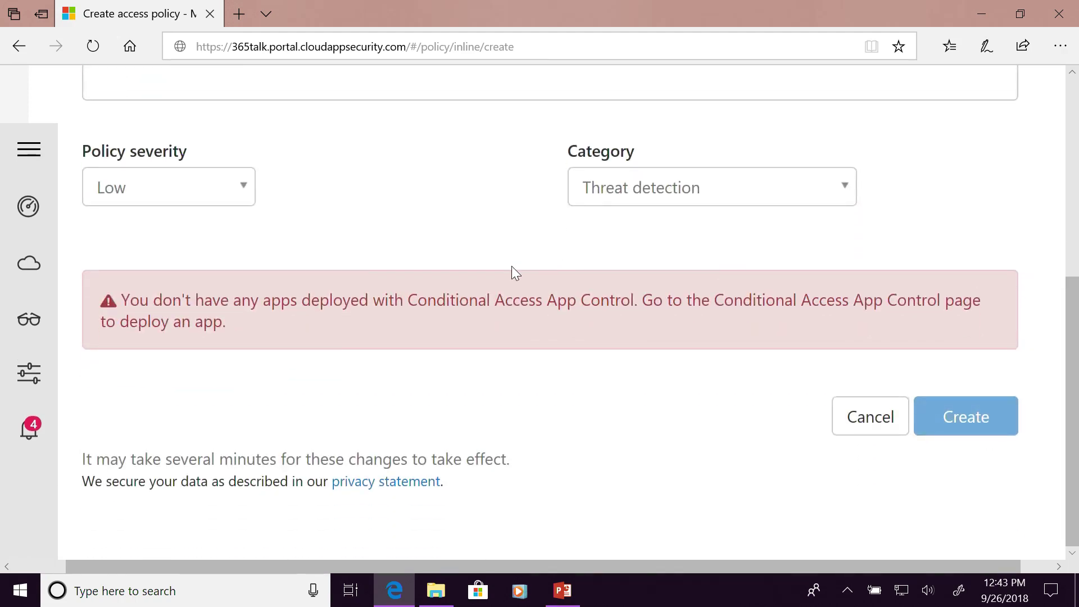
Leave the access policy form, return to the policies list and start creating an activity policy.
mouse_move(26, 334)
scroll(90, 360, "up", 1)
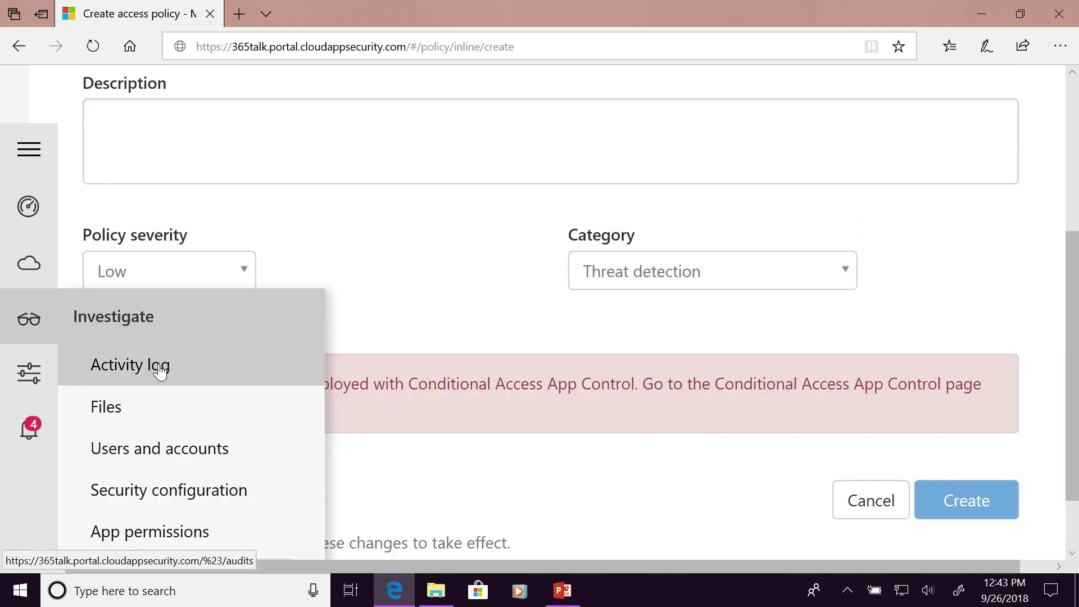
mouse_move(31, 371)
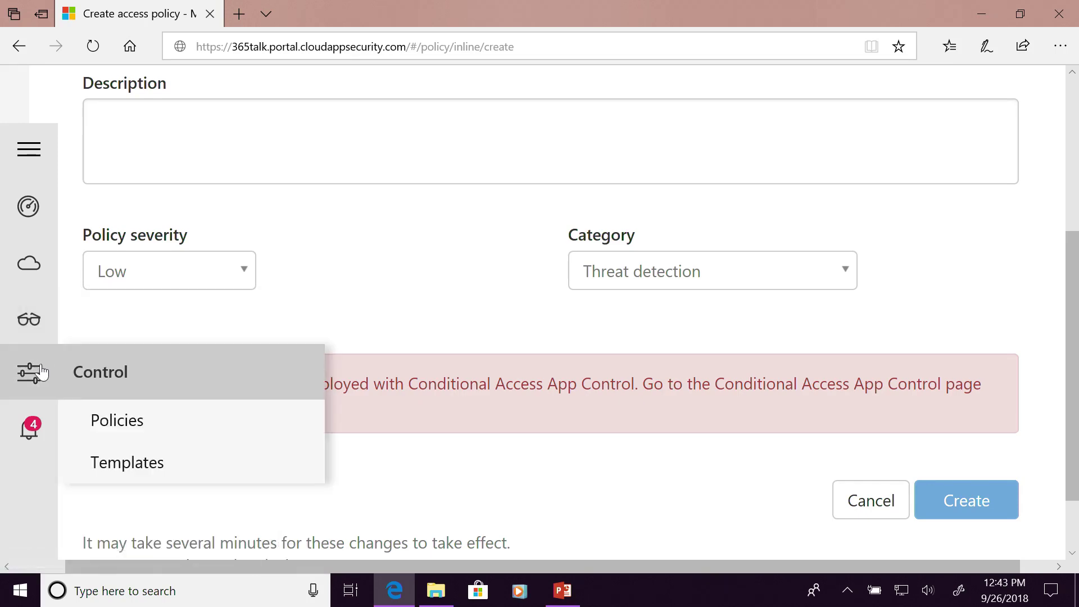
left_click(112, 417)
left_click(714, 333)
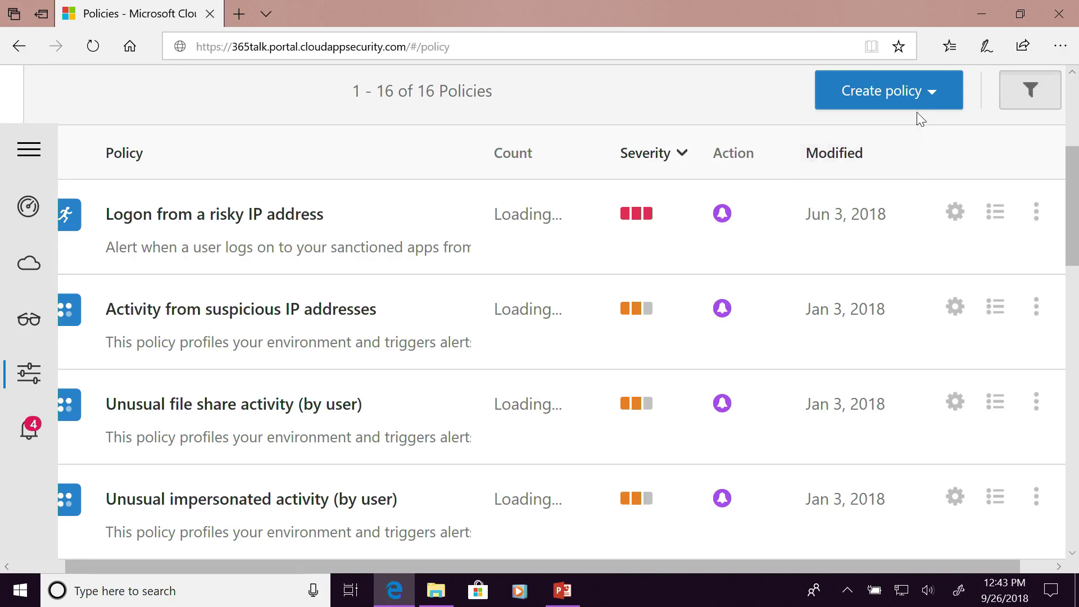
left_click(929, 94)
left_click(837, 160)
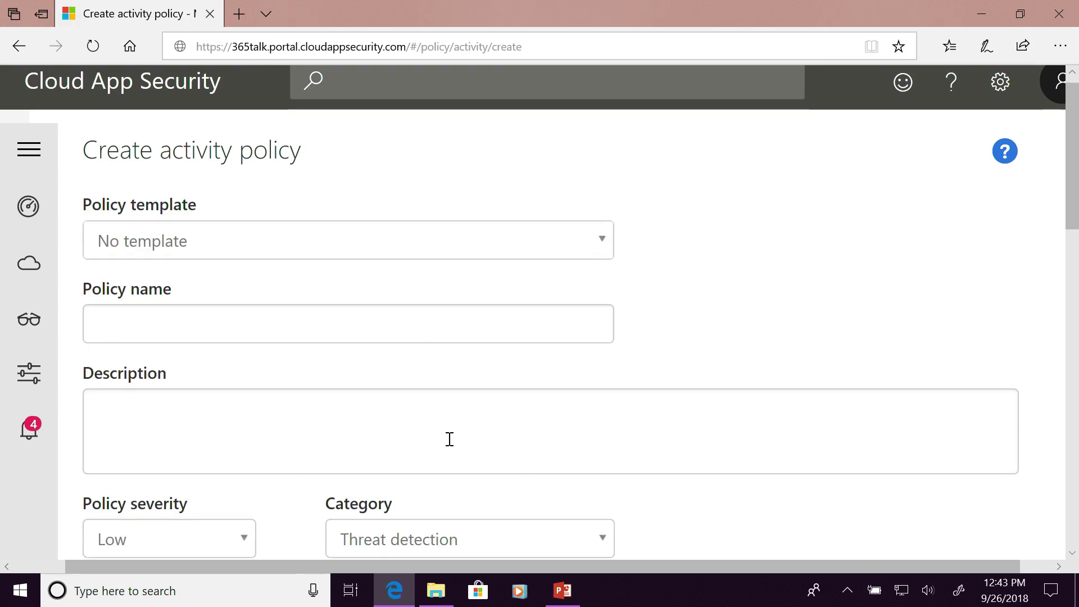
Name the activity policy ignite2018 and view the available policy severity levels.
left_click(460, 306)
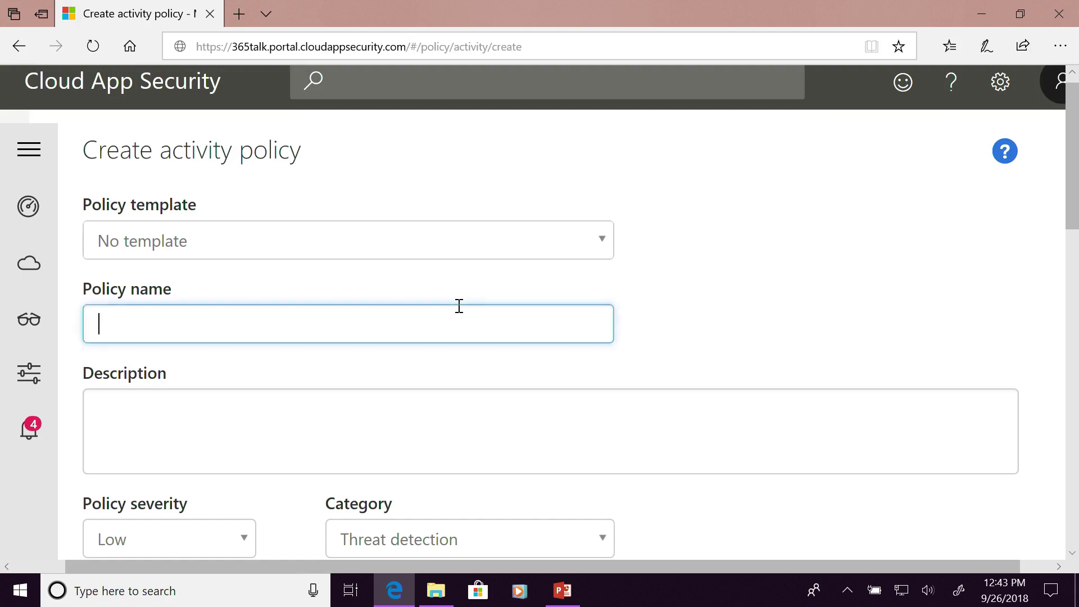
type("ignite2018")
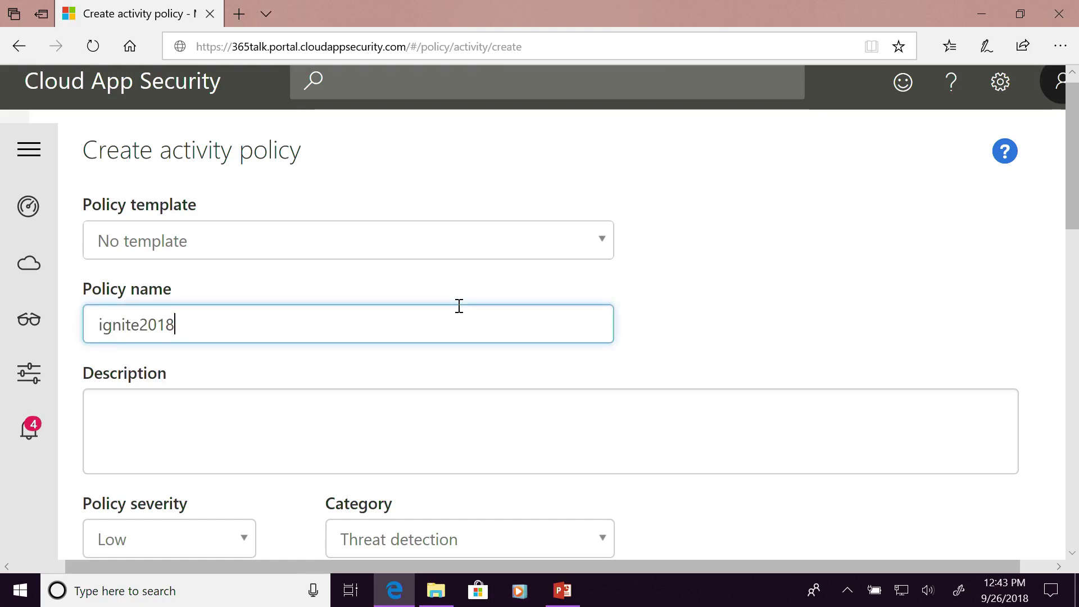
scroll(459, 306, "down", 3)
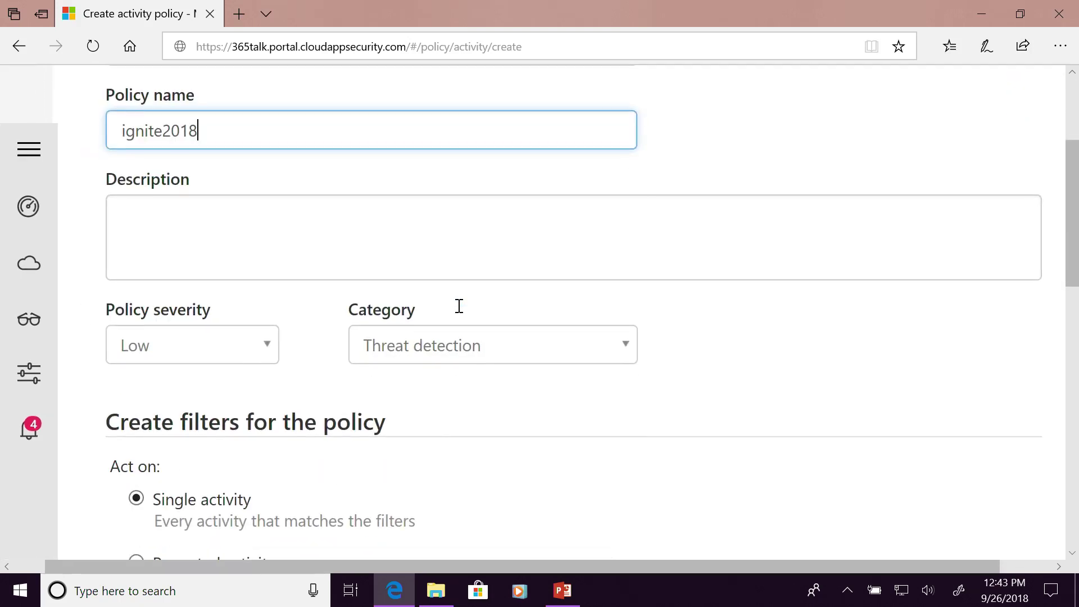
left_click(238, 355)
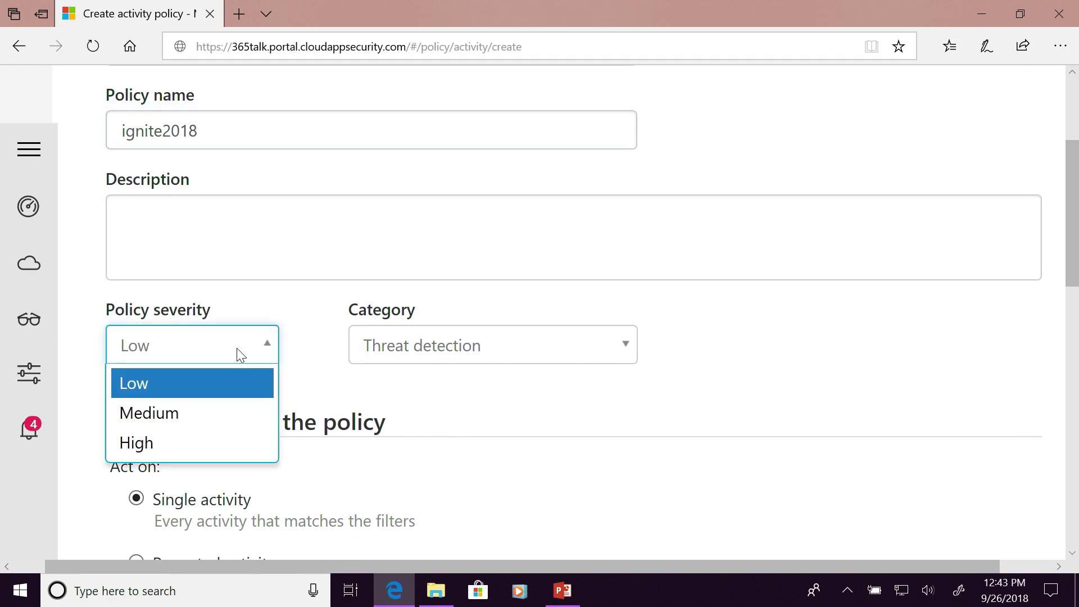
left_click(340, 400)
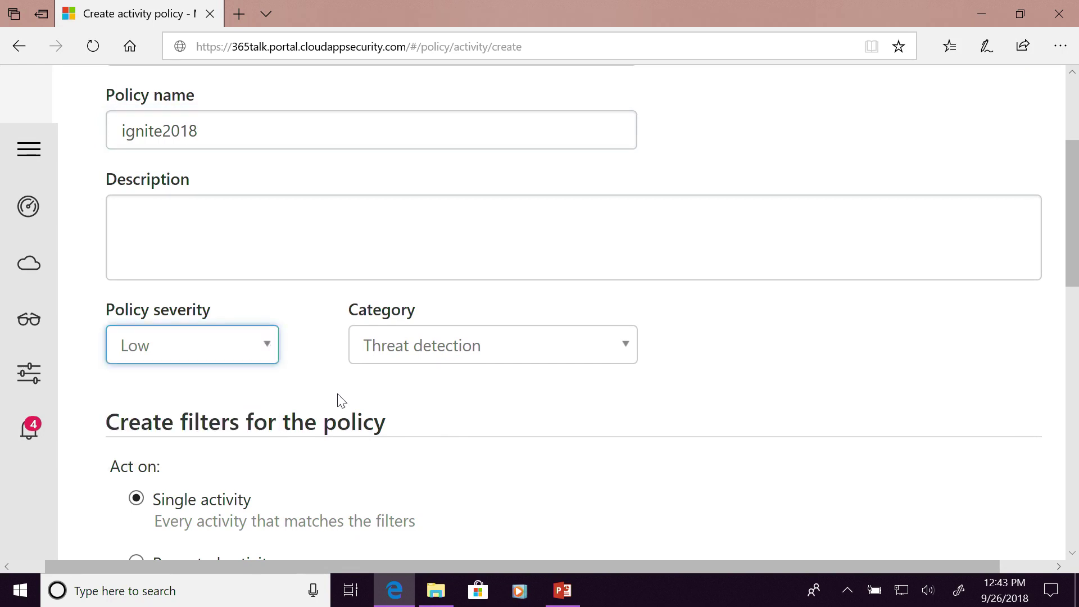
Add an activity filter to the policy requiring that Source equals Access control.
scroll(340, 401, "down", 2)
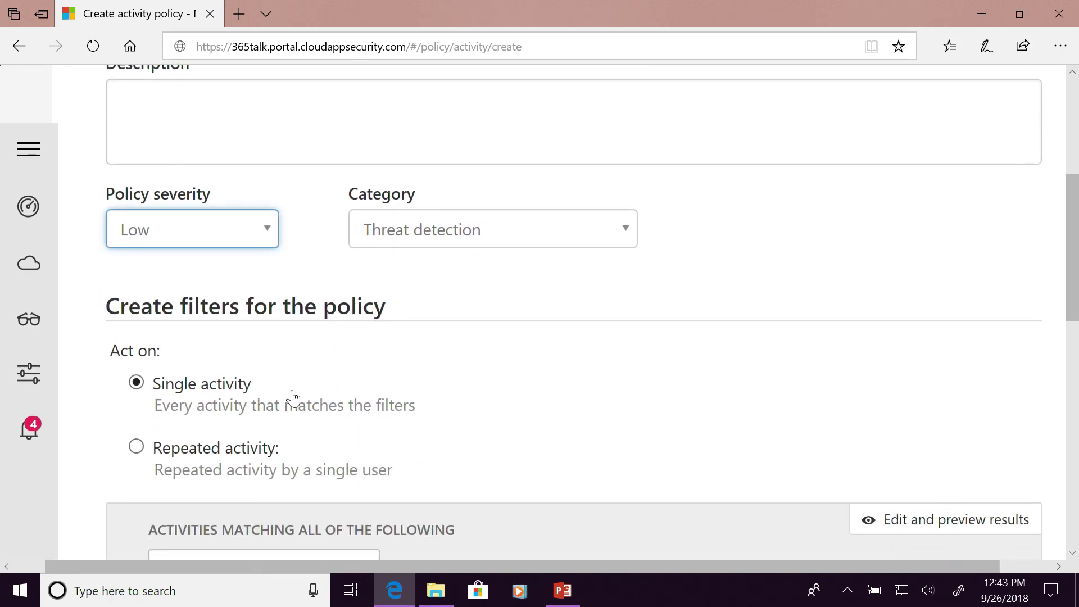
scroll(313, 392, "down", 2)
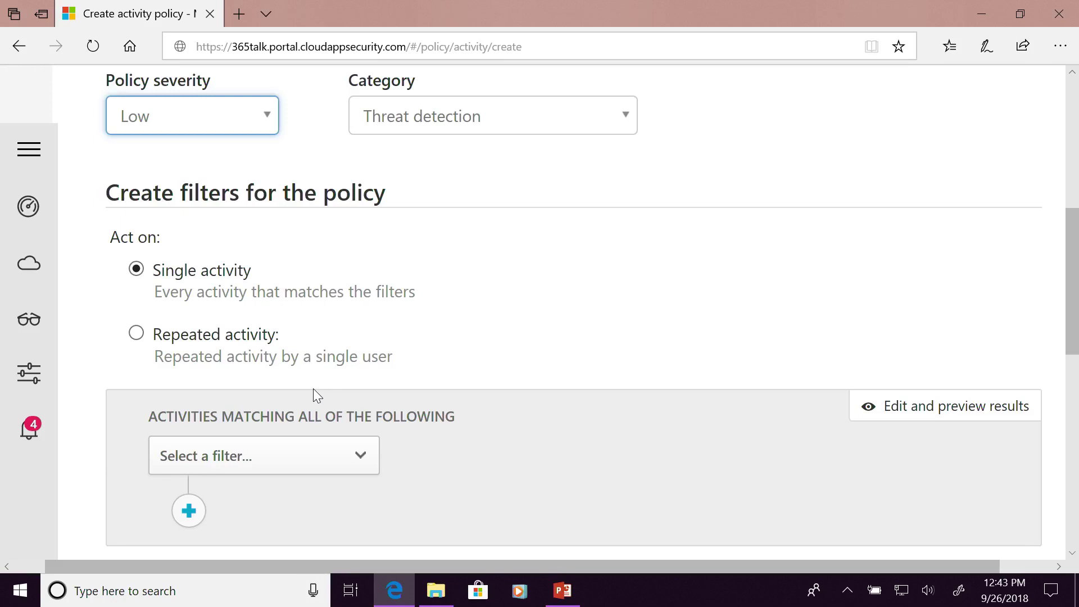
scroll(314, 391, "down", 3)
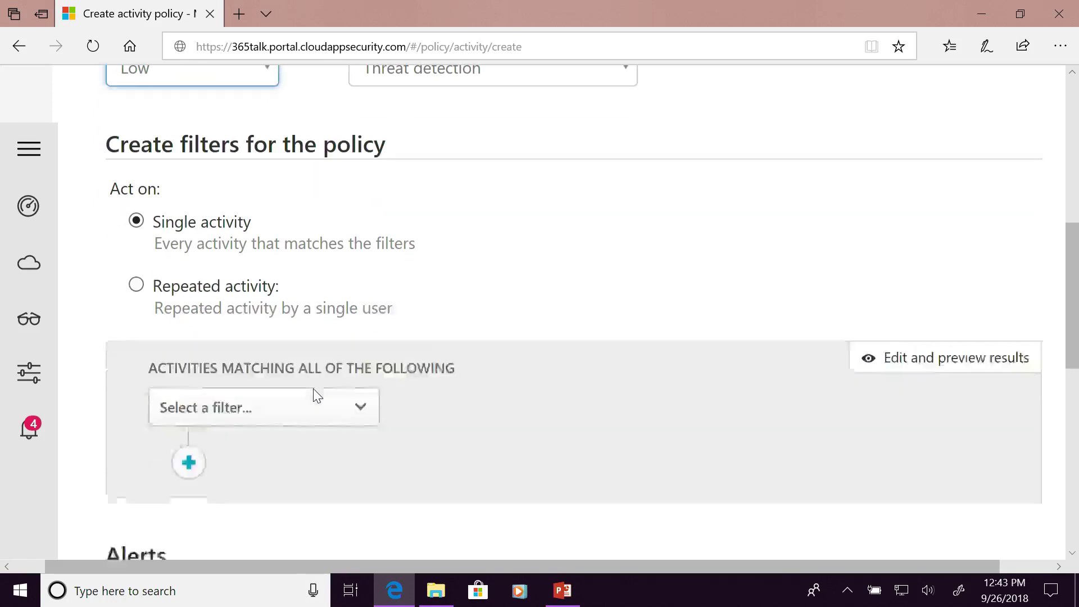
left_click(341, 292)
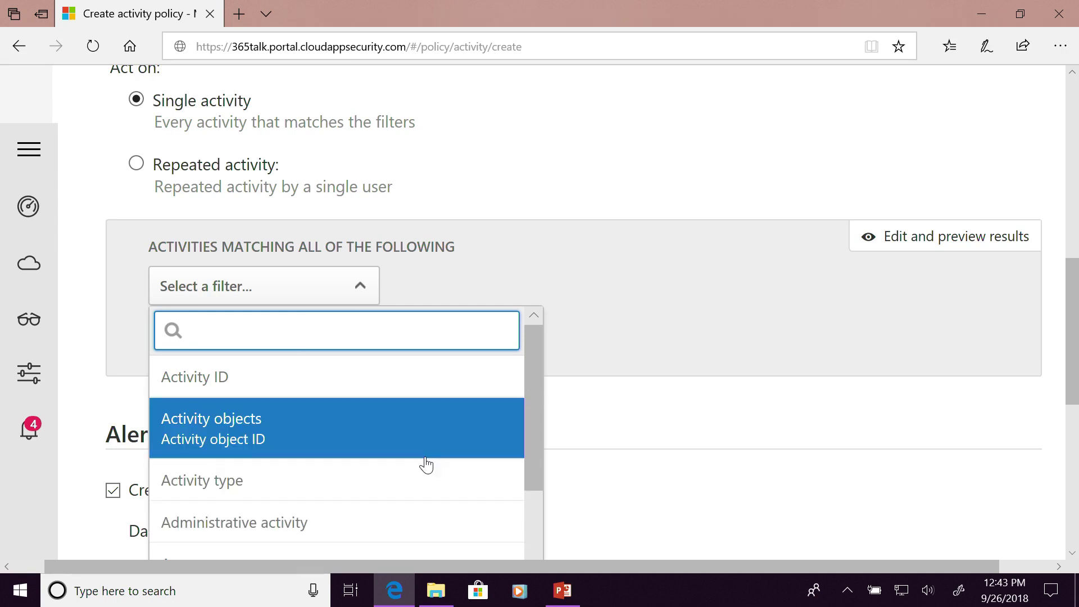
scroll(534, 500, "down", 3)
scroll(537, 504, "down", 3)
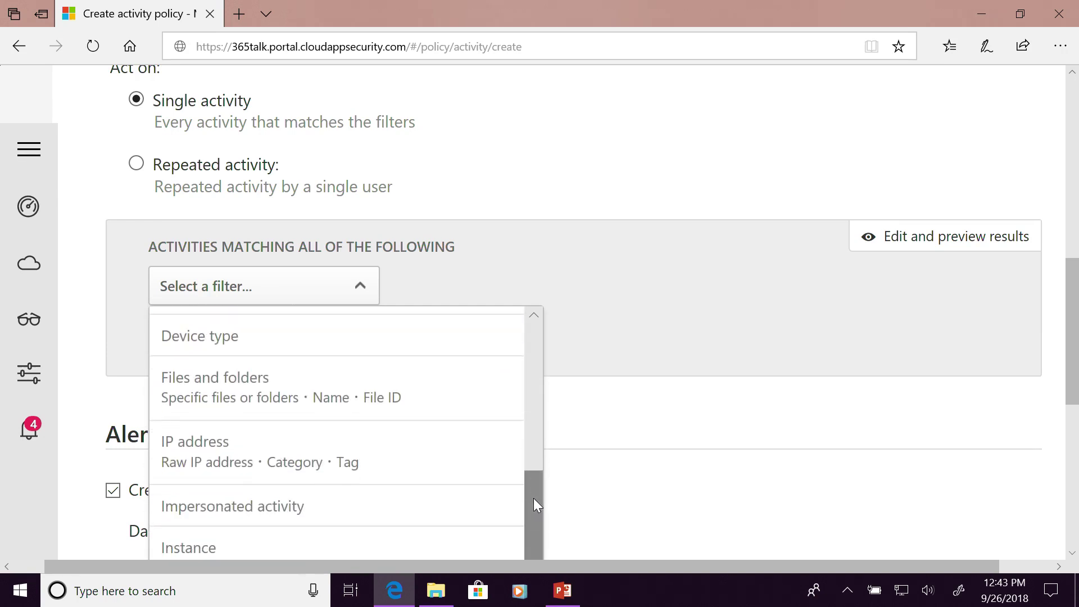
left_click_drag(534, 497, 511, 566)
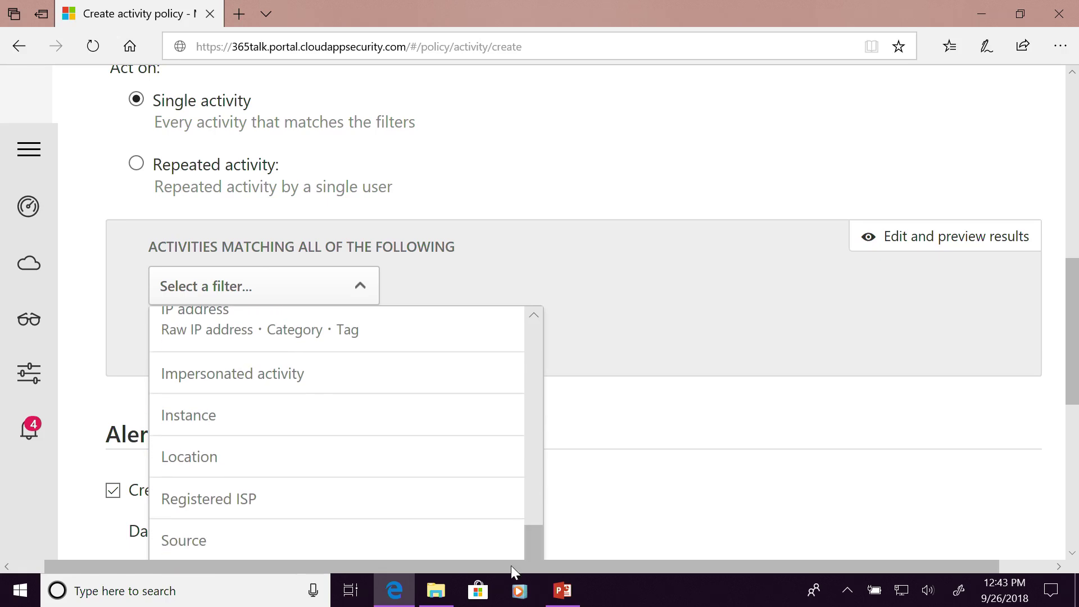
left_click(440, 549)
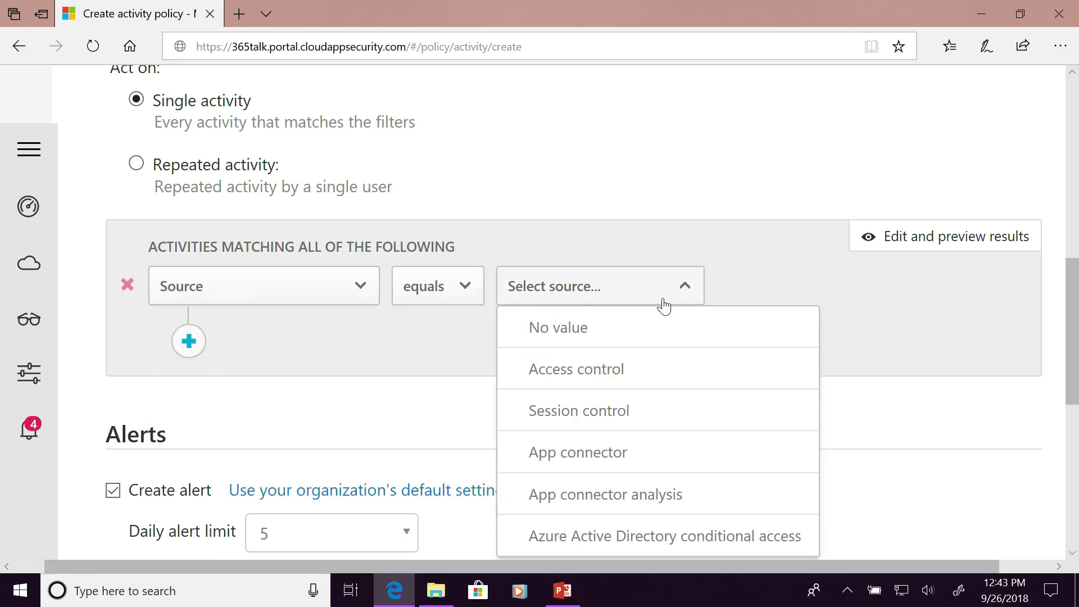
left_click(646, 365)
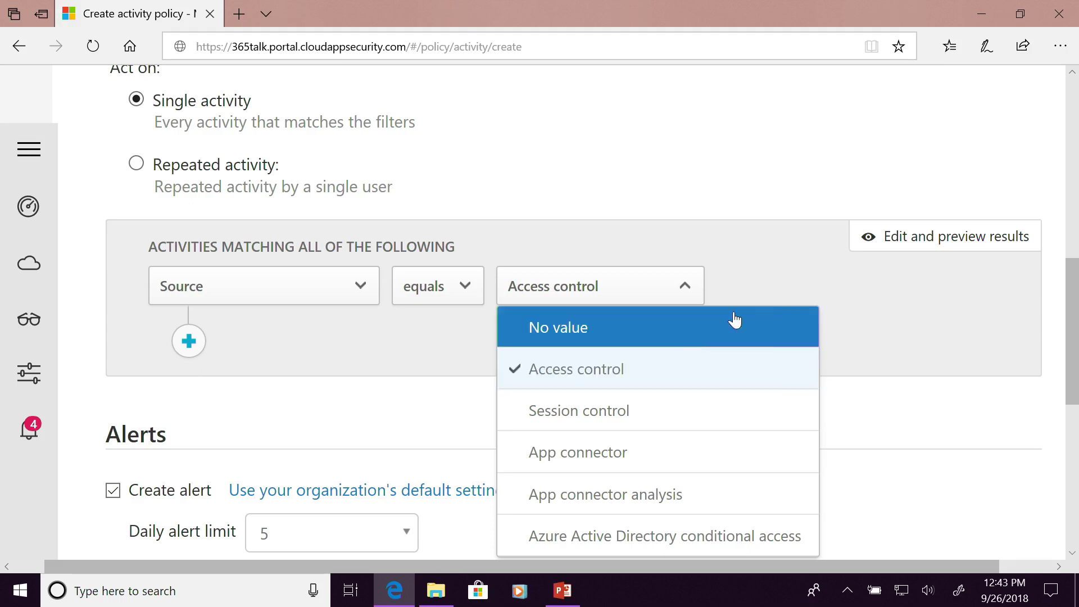
left_click(762, 298)
Review the policy's alert settings and expand the governance actions for All apps and Office 365.
scroll(749, 461, "down", 4)
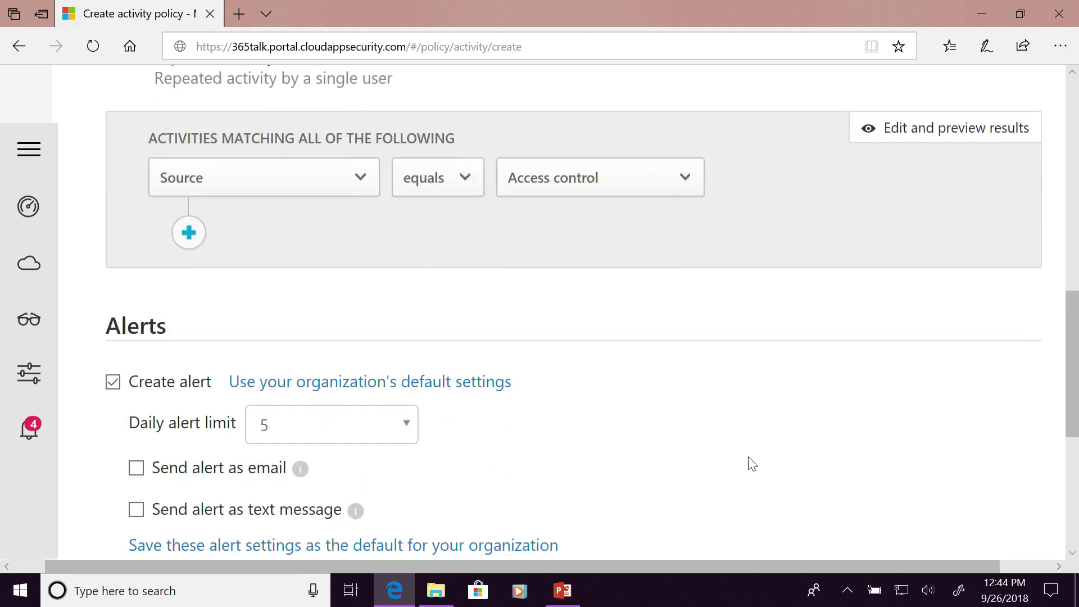
scroll(752, 464, "down", 1)
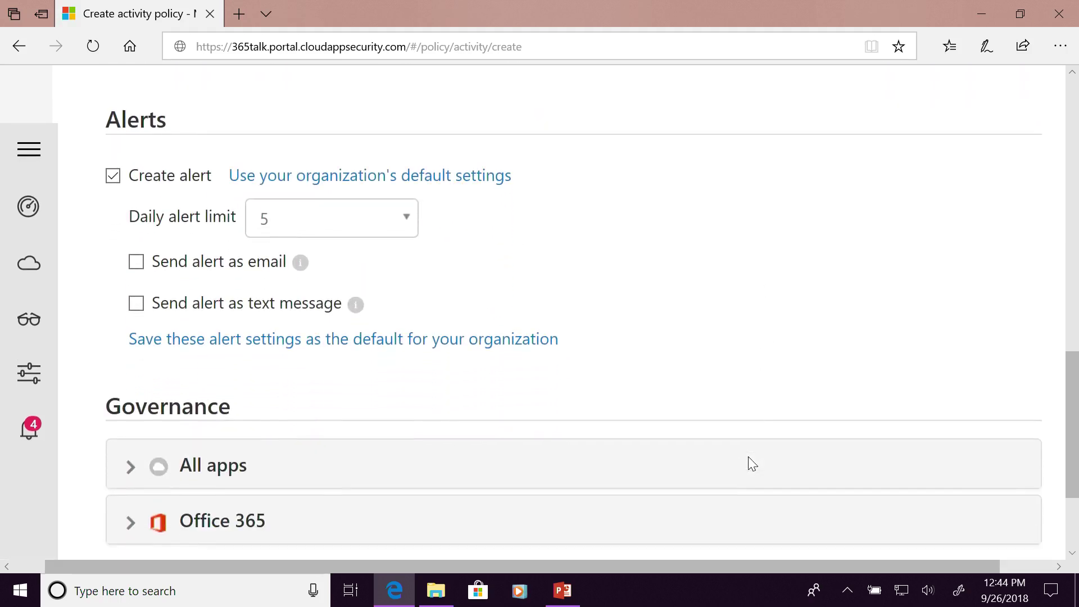
left_click(152, 470)
scroll(417, 380, "down", 5)
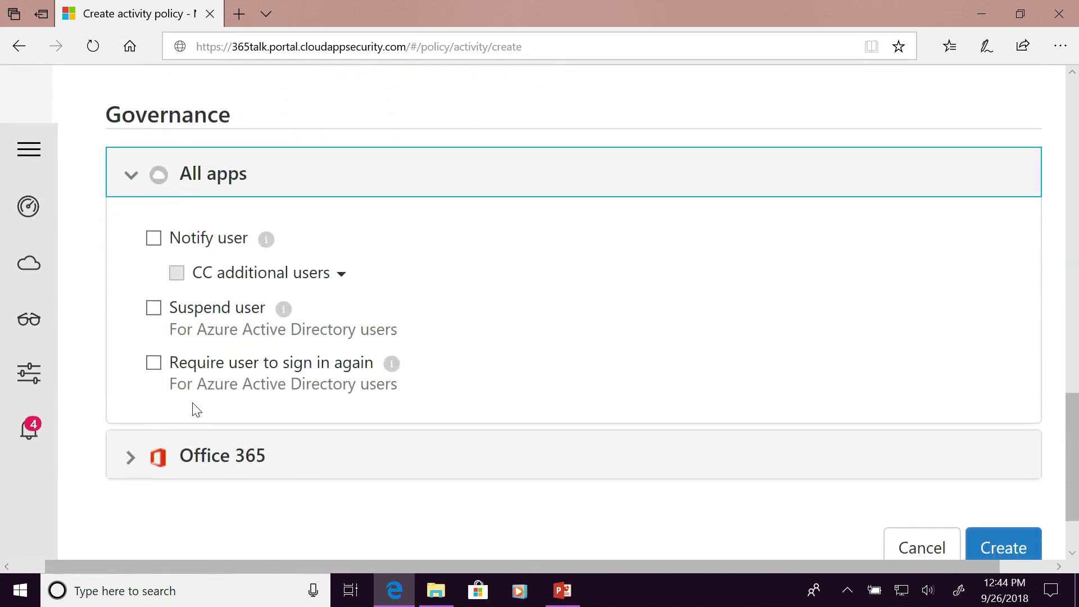
left_click(136, 457)
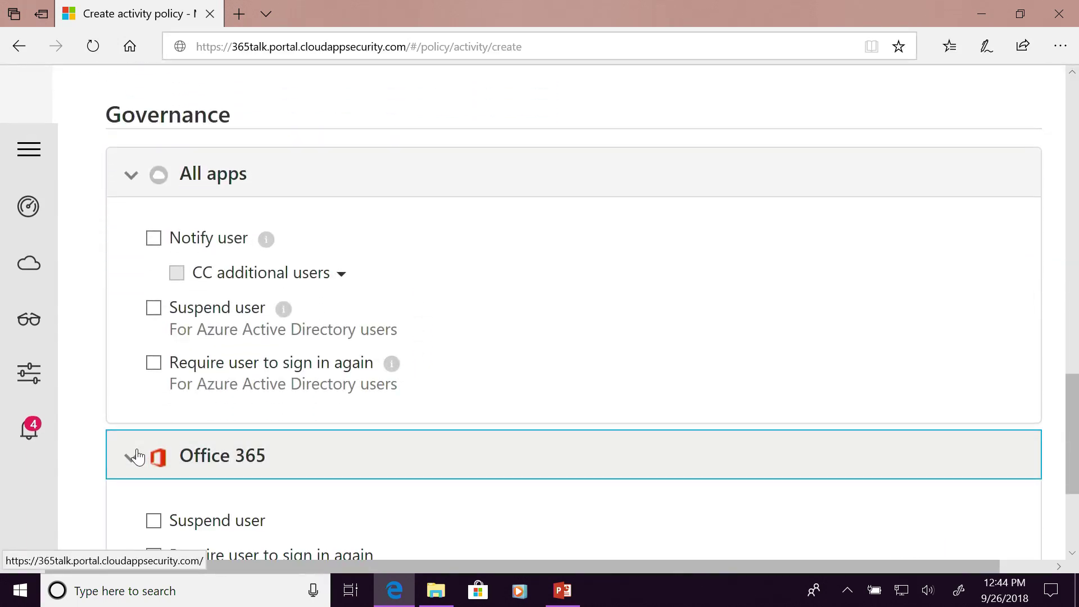
scroll(373, 378, "down", 1)
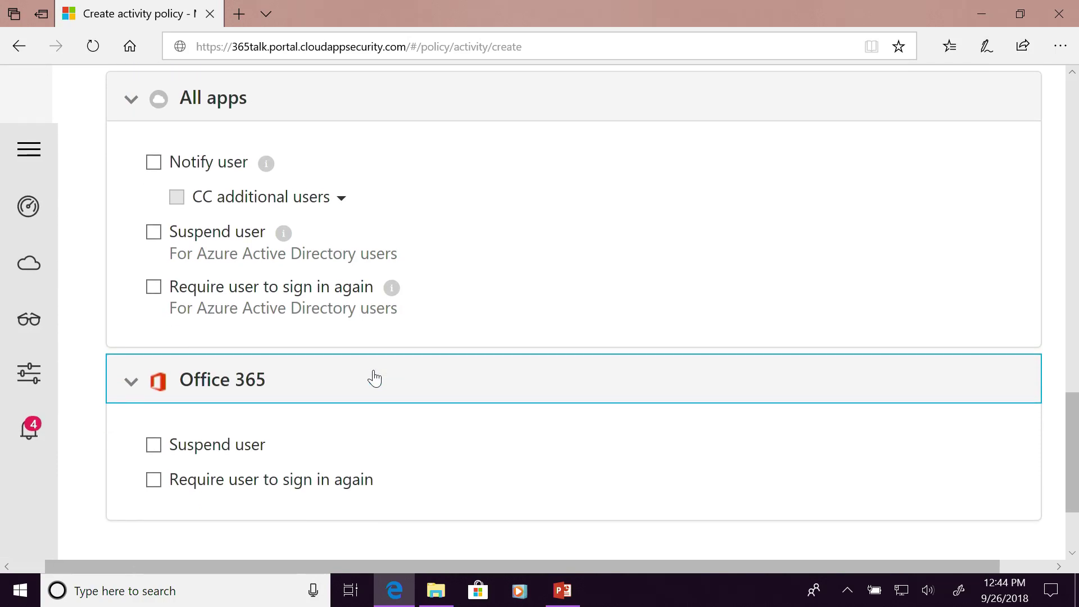
scroll(374, 378, "down", 1)
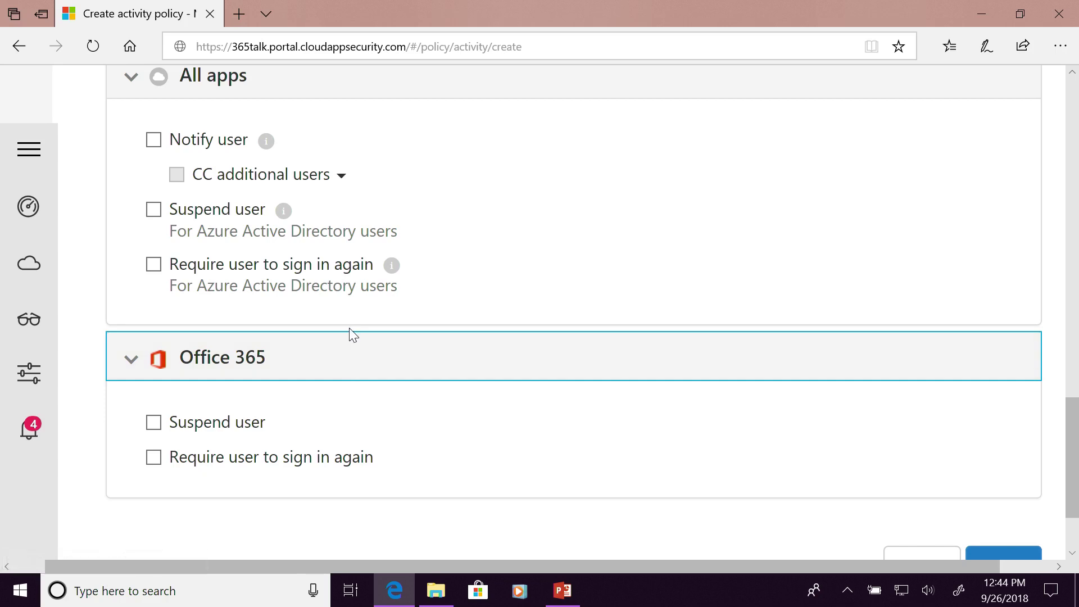